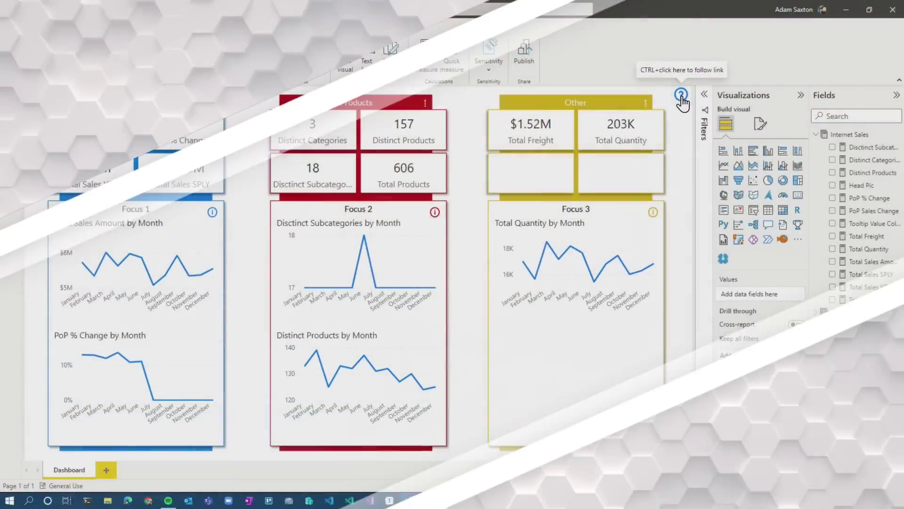
Show the help overlay explaining ellipses and information buttons with the top-right ? button
{"action": "left_click", "coordinate": [681, 96], "text": "ctrl"}
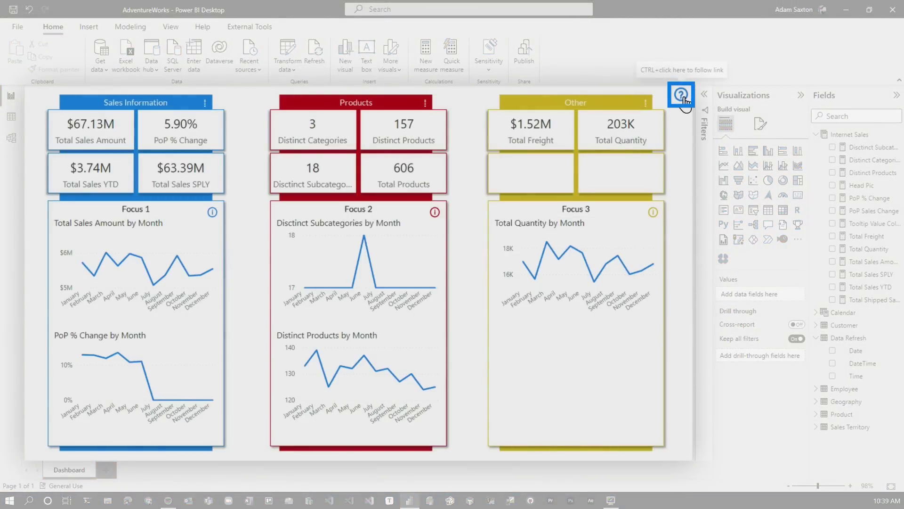
Reopen the help overlay, then close it with its X to reveal the plain three-pillar dashboard
{"action": "left_click", "coordinate": [681, 97], "text": "ctrl"}
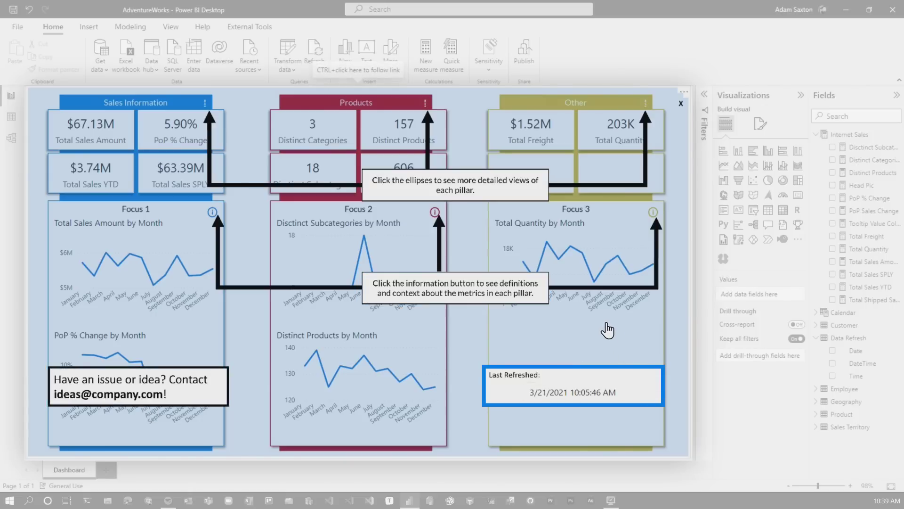
{"action": "left_click", "coordinate": [469, 126], "text": "ctrl"}
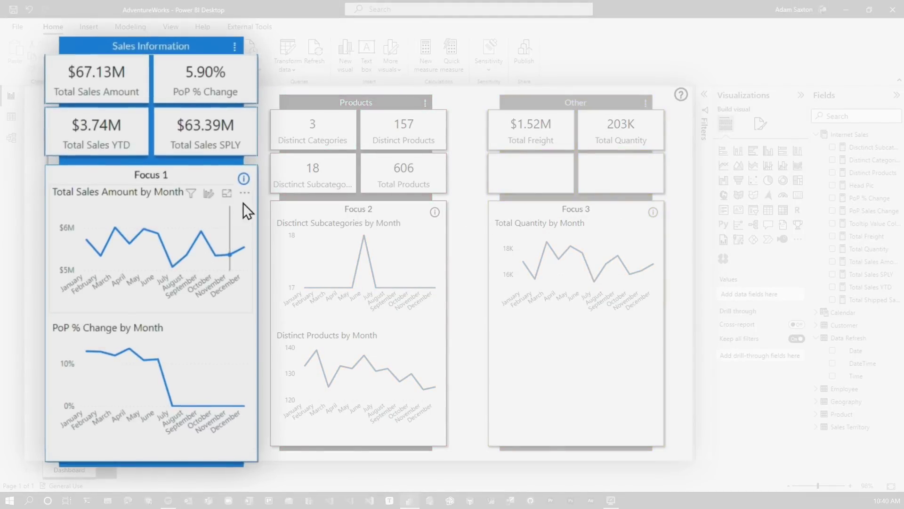
{"action": "left_click", "coordinate": [243, 179]}
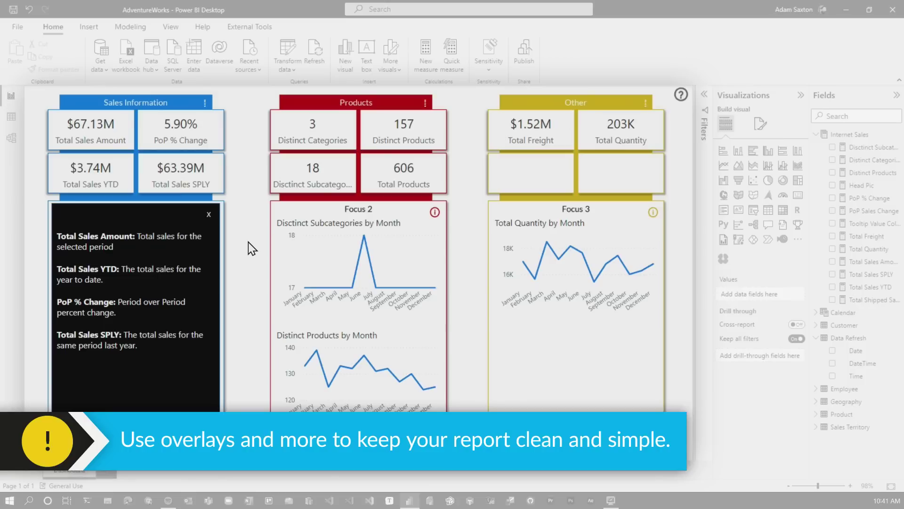
{"action": "left_click", "coordinate": [209, 216]}
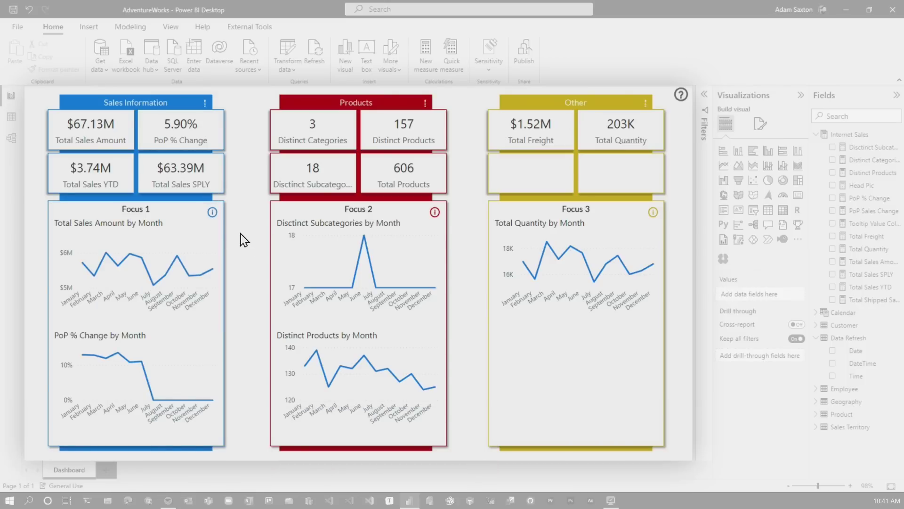
{"action": "left_click", "coordinate": [204, 102], "text": "ctrl"}
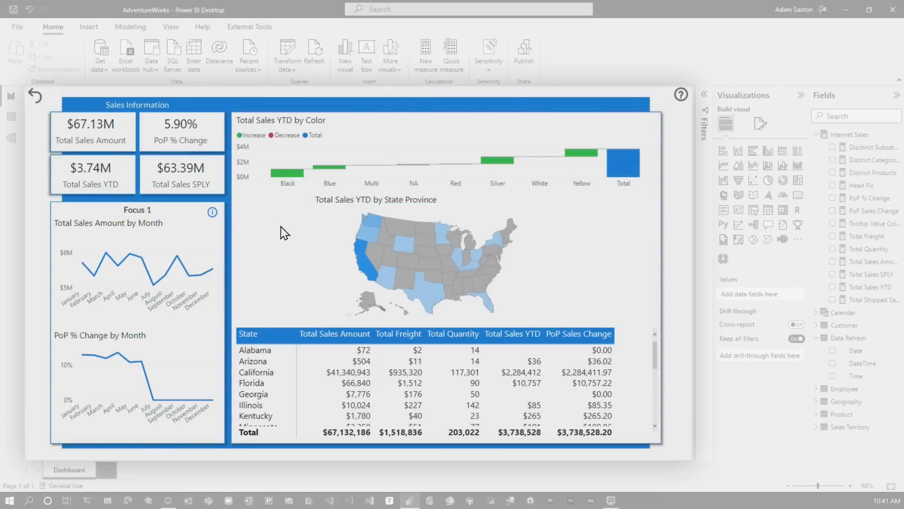
{"action": "left_click", "coordinate": [367, 267]}
{"action": "left_click", "coordinate": [368, 267]}
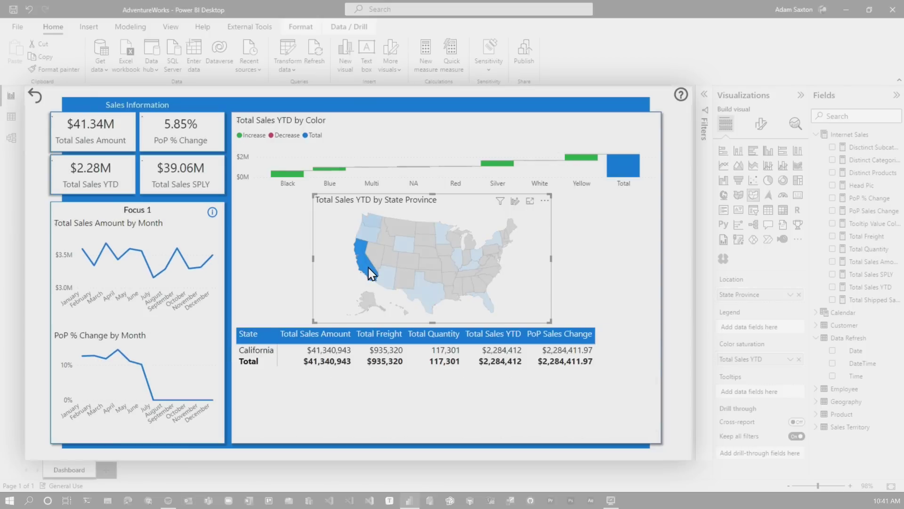
{"action": "left_click", "coordinate": [36, 94], "text": "ctrl"}
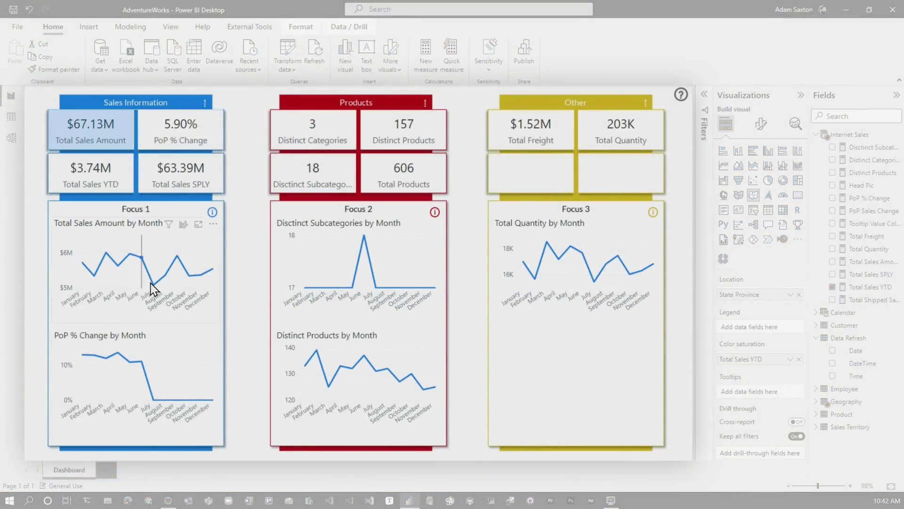
{"action": "mouse_move", "coordinate": [150, 272]}
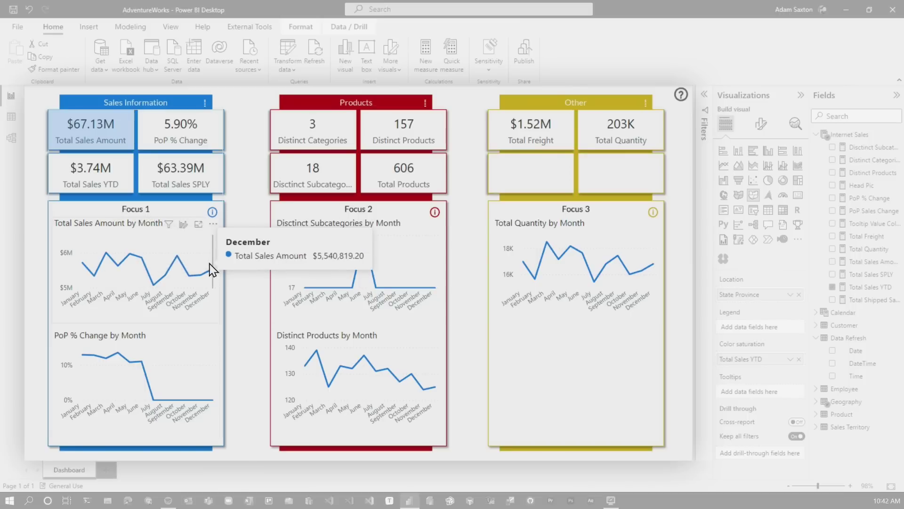
{"action": "mouse_move", "coordinate": [92, 135]}
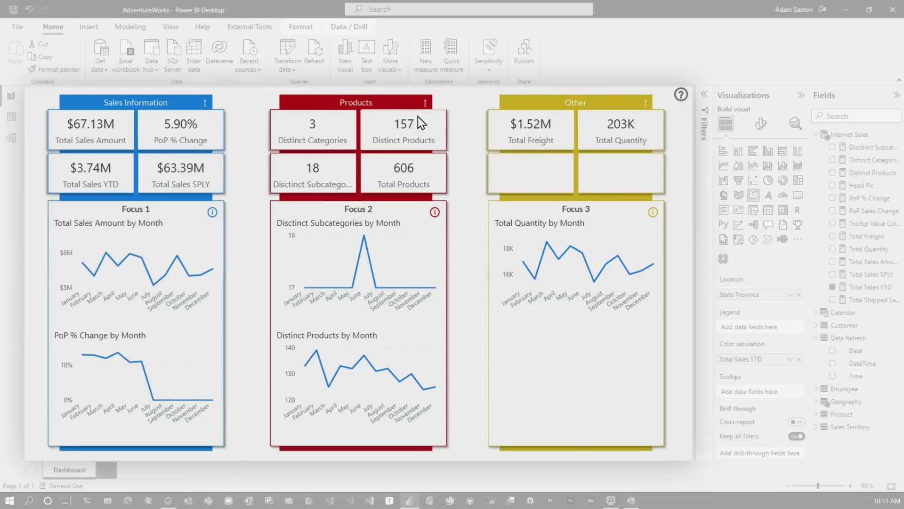
{"action": "left_click", "coordinate": [237, 103]}
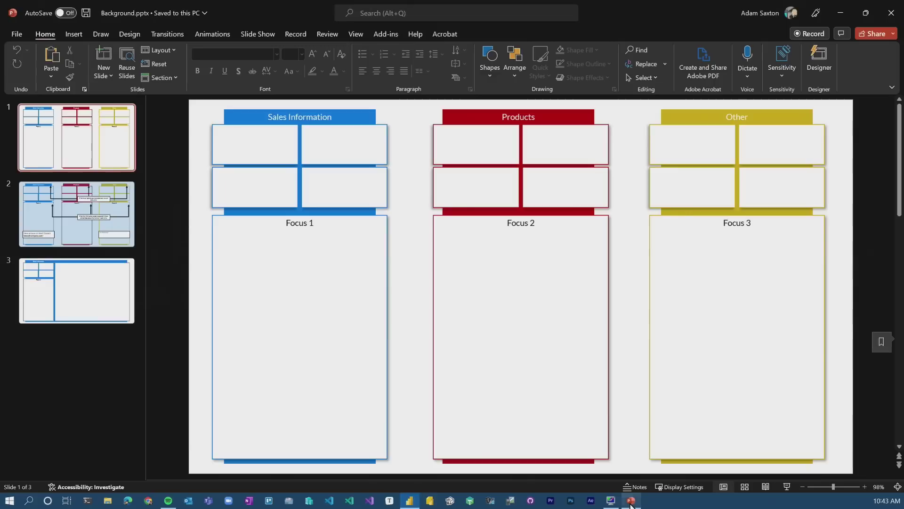
{"action": "left_click", "coordinate": [631, 500]}
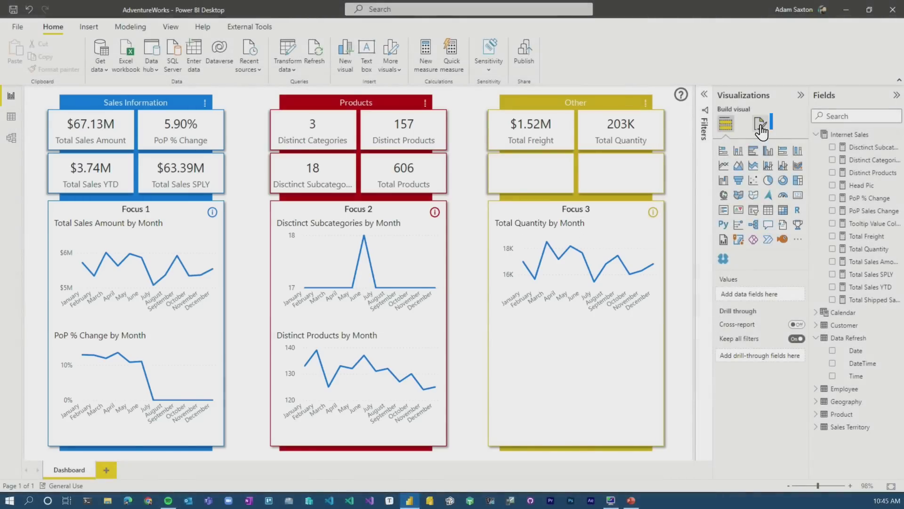
{"action": "left_click", "coordinate": [760, 123]}
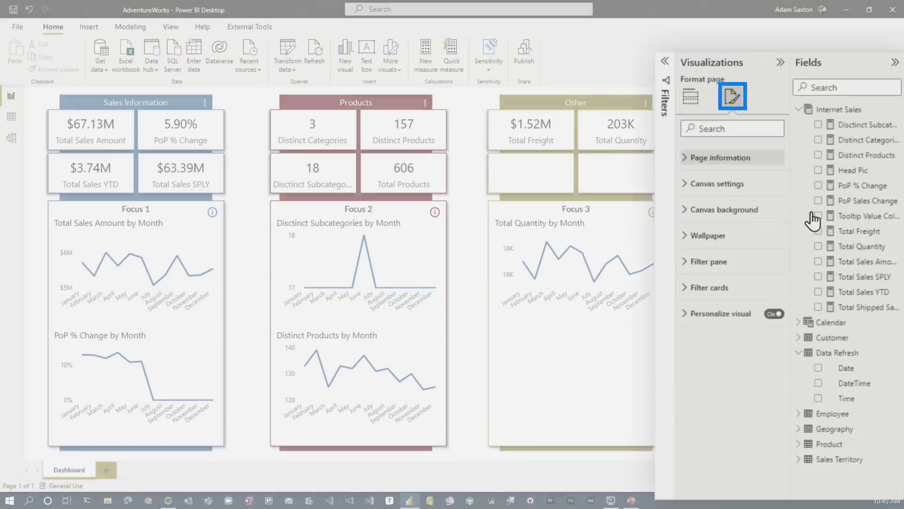
{"action": "left_click", "coordinate": [768, 218]}
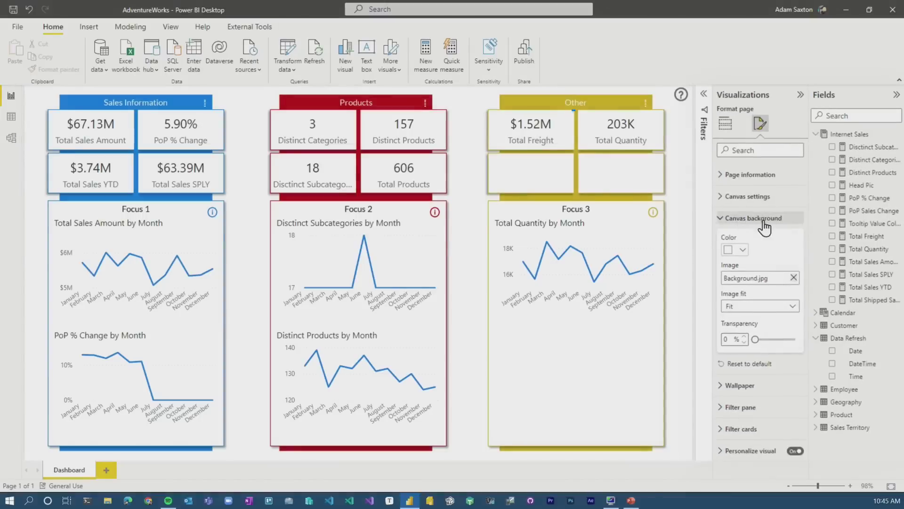
{"action": "left_click", "coordinate": [542, 128]}
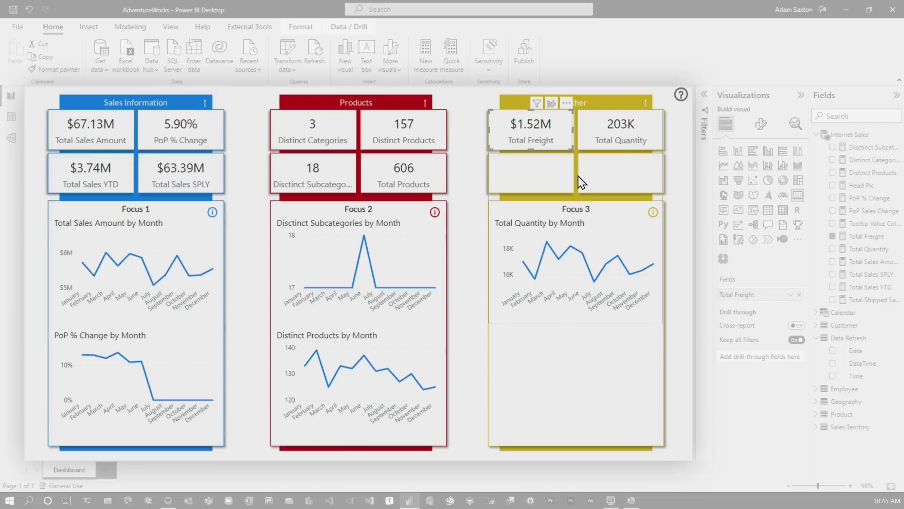
{"action": "left_click", "coordinate": [214, 246]}
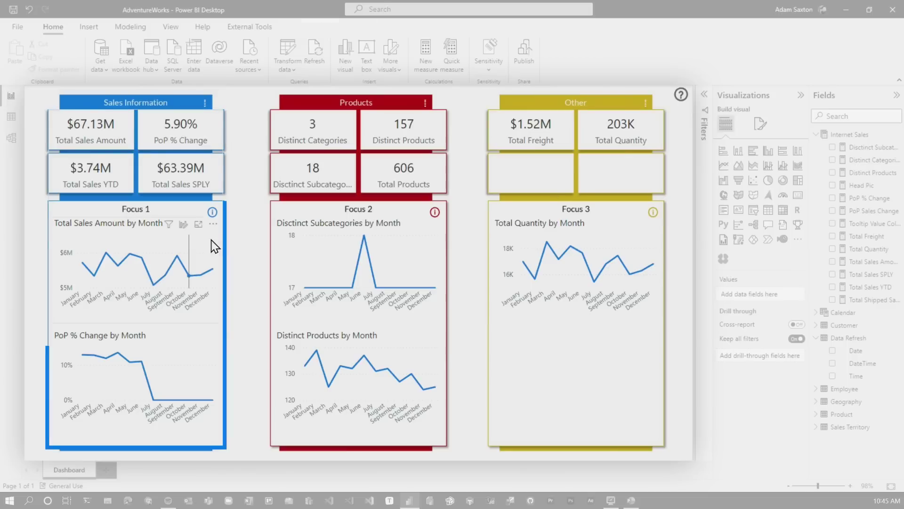
{"action": "left_click", "coordinate": [162, 239]}
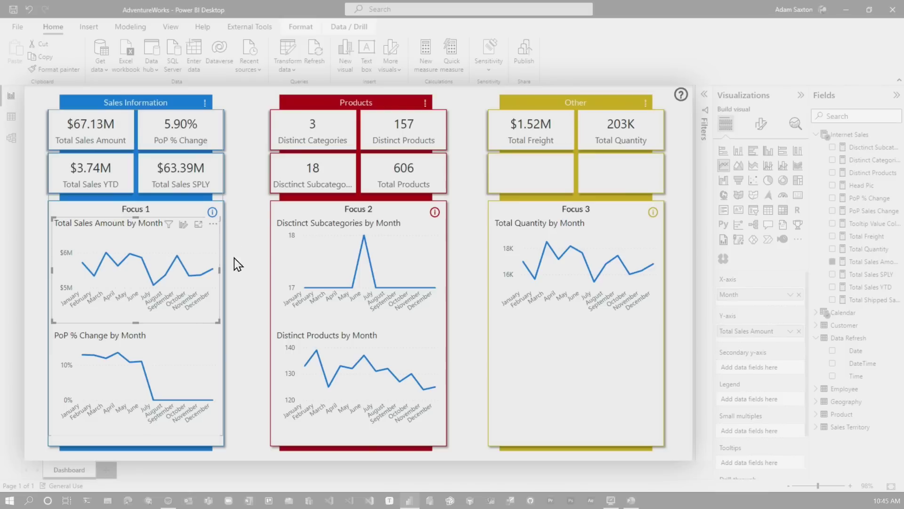
{"action": "left_click", "coordinate": [681, 95]}
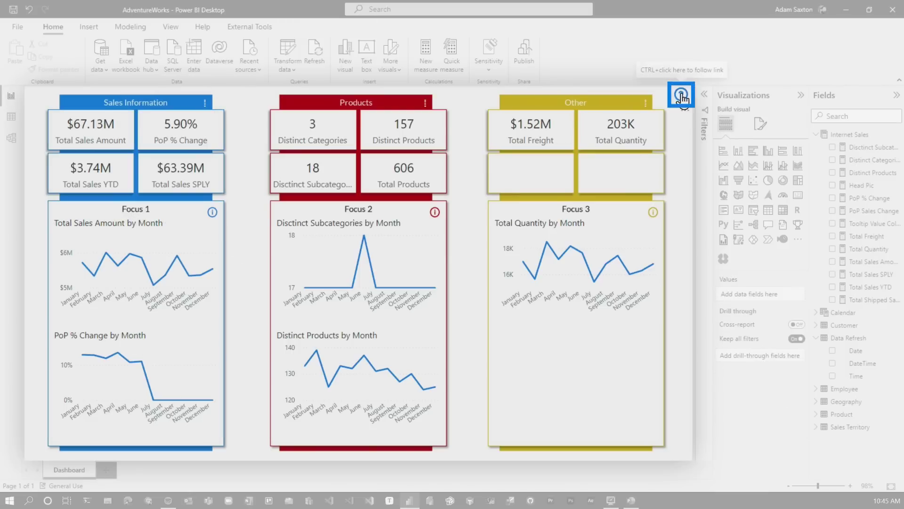
{"action": "left_click", "coordinate": [680, 96], "text": "ctrl"}
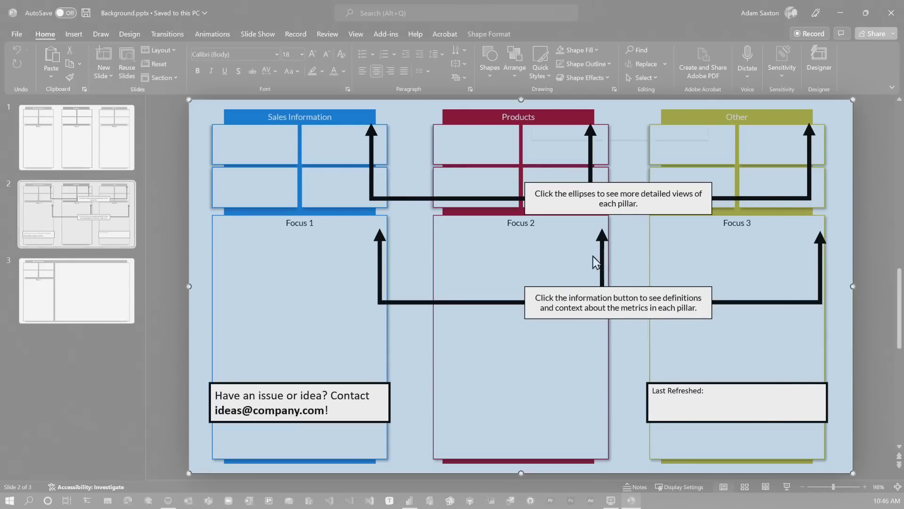
Inspect the slide 2 background shape's actions in Background.pptx, then return to Power BI Desktop
{"action": "right_click", "coordinate": [532, 264]}
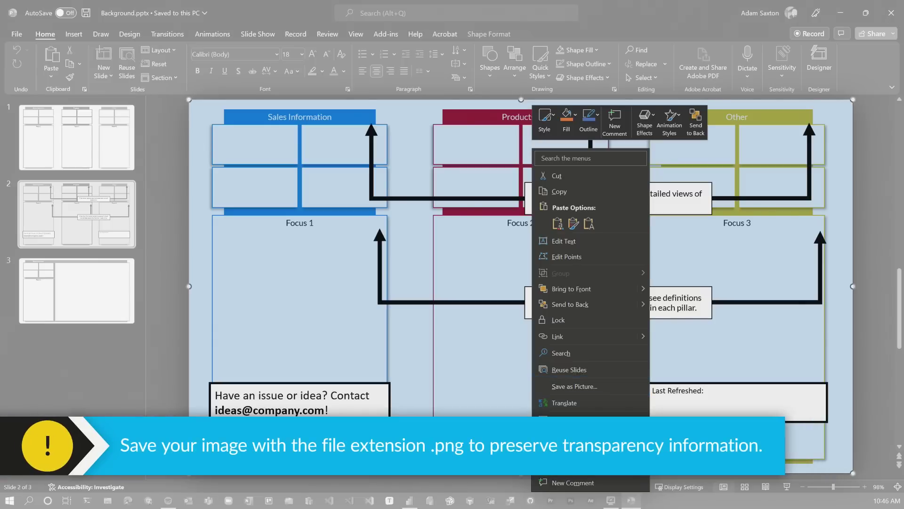
{"action": "left_click", "coordinate": [877, 202]}
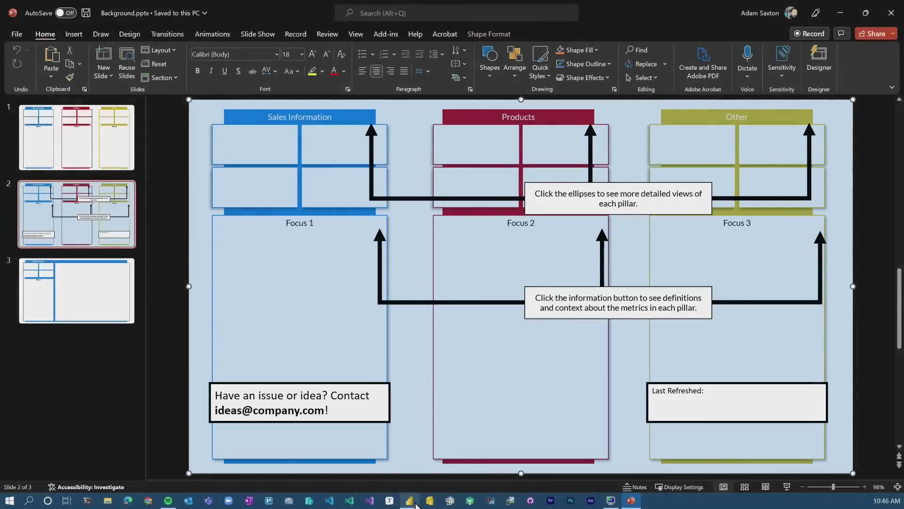
{"action": "left_click", "coordinate": [413, 502]}
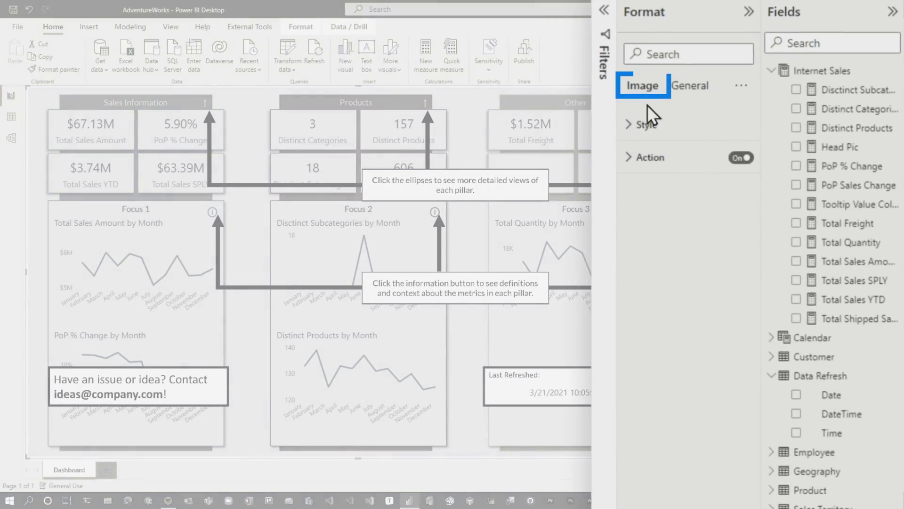
Open the detailed Sales Information pillar view and compare it with slide 3's background design
{"action": "left_click", "coordinate": [649, 125]}
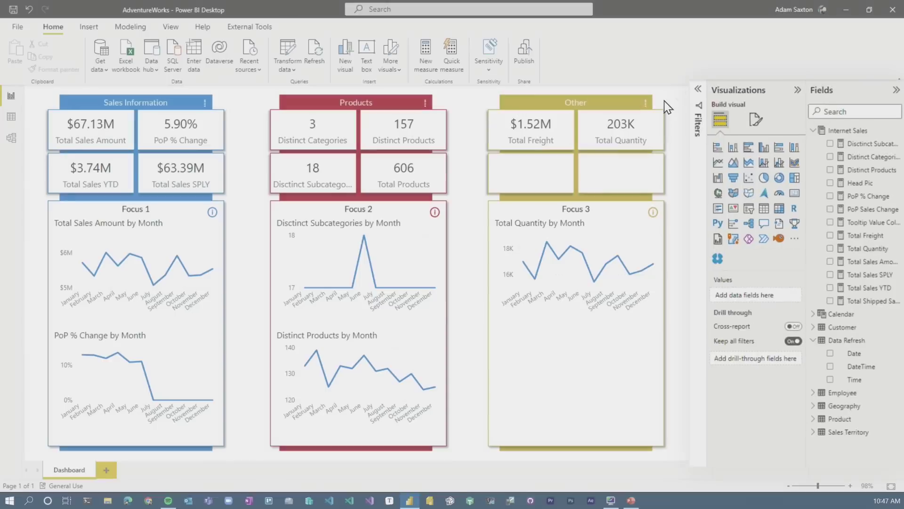
{"action": "left_click", "coordinate": [206, 105], "text": "ctrl"}
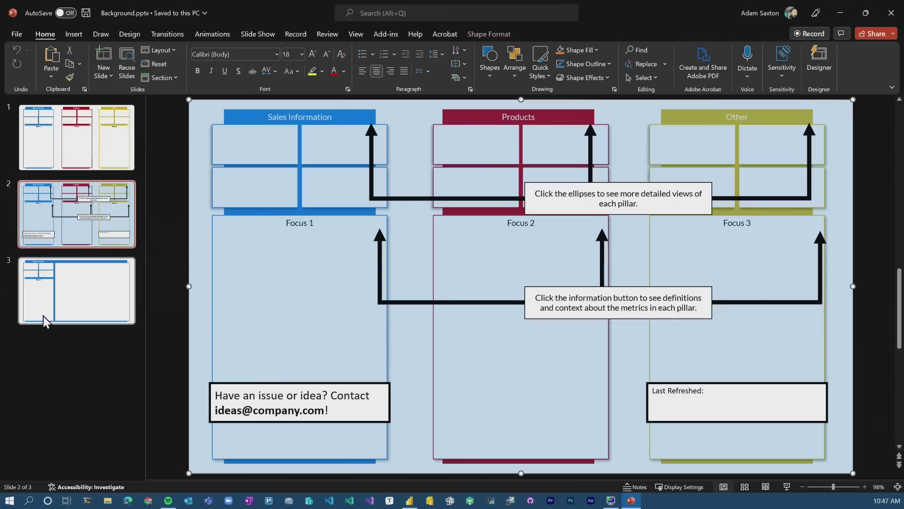
{"action": "left_click", "coordinate": [44, 321]}
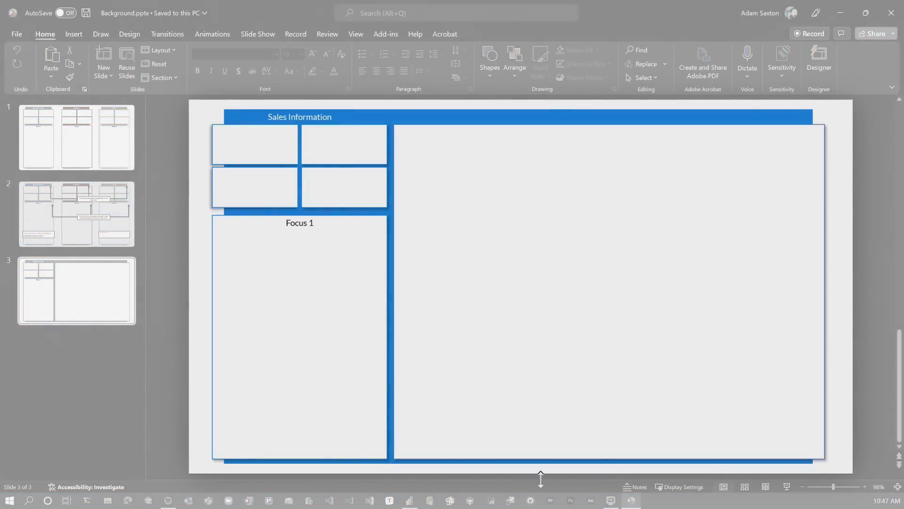
{"action": "left_click", "coordinate": [409, 500]}
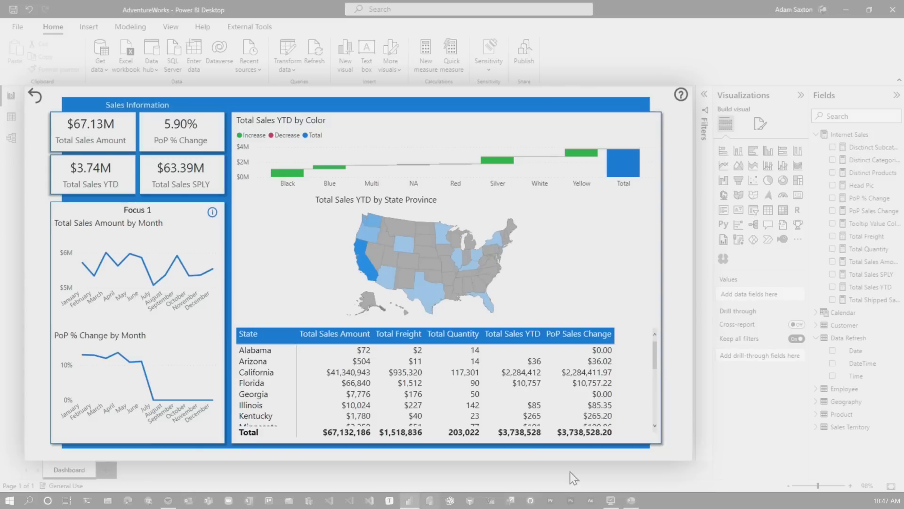
{"action": "left_click", "coordinate": [521, 111]}
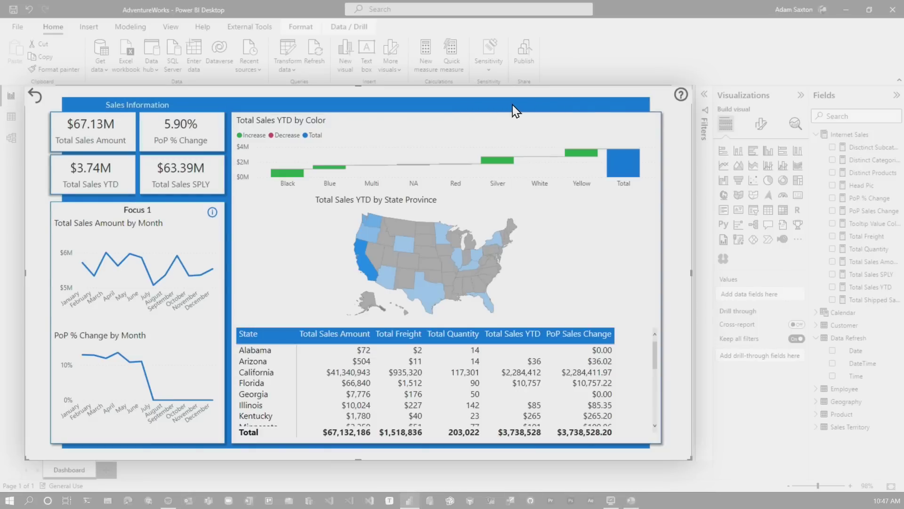
{"action": "left_click", "coordinate": [512, 105]}
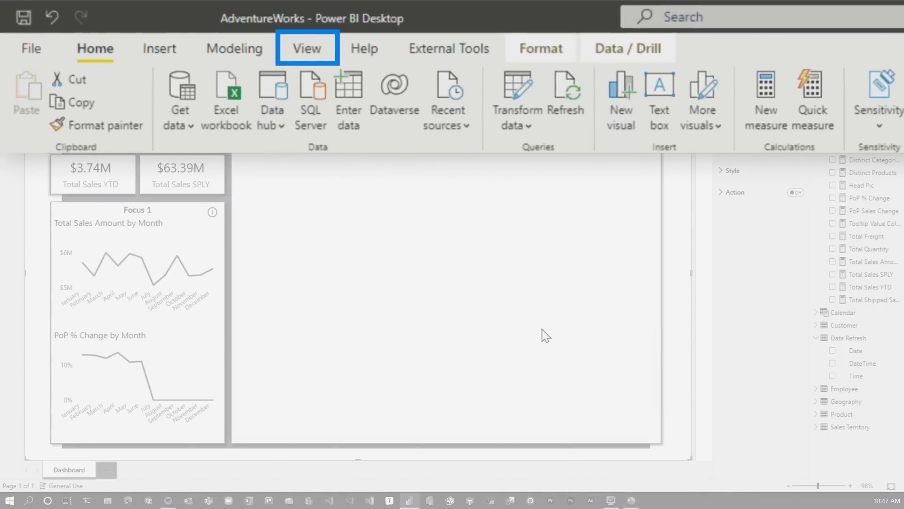
Show the Bookmarks and Selection panes, then apply Sales Info Short and Sales Info Full bookmarks
{"action": "left_click", "coordinate": [307, 49]}
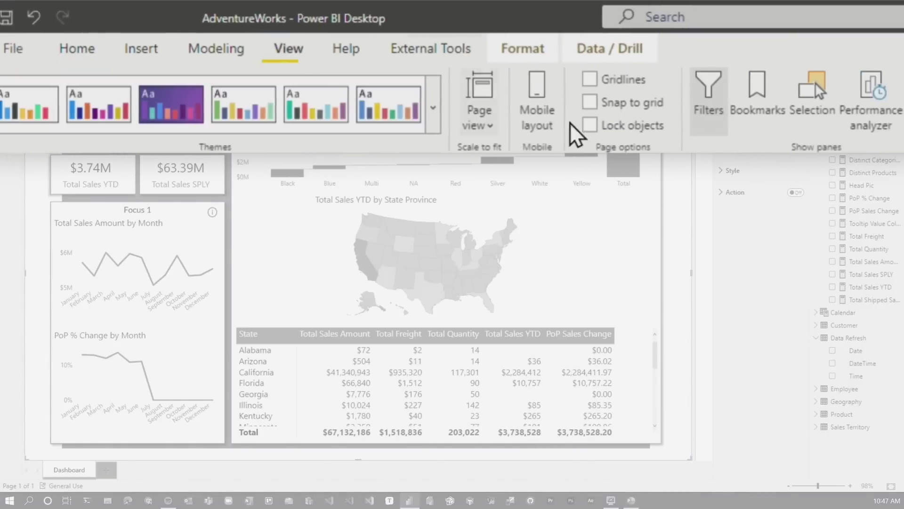
{"action": "left_click", "coordinate": [706, 111]}
{"action": "left_click", "coordinate": [768, 108]}
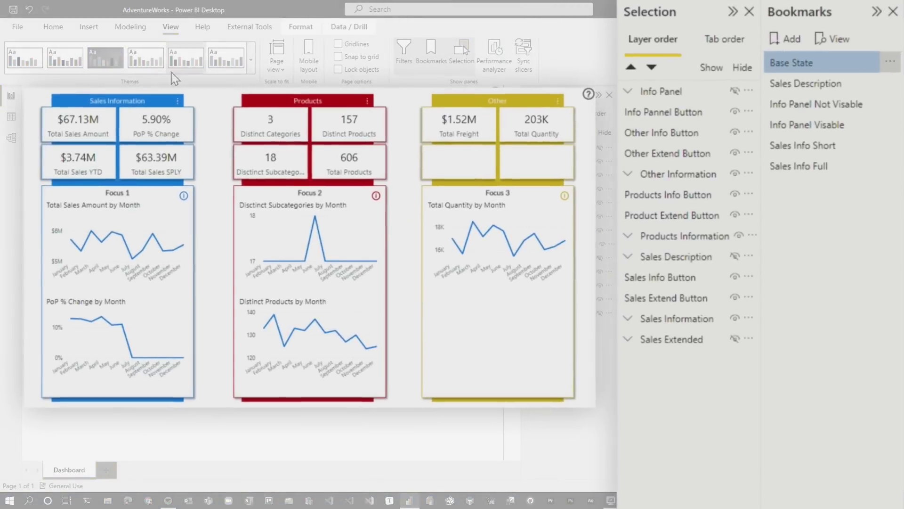
{"action": "left_click", "coordinate": [830, 146]}
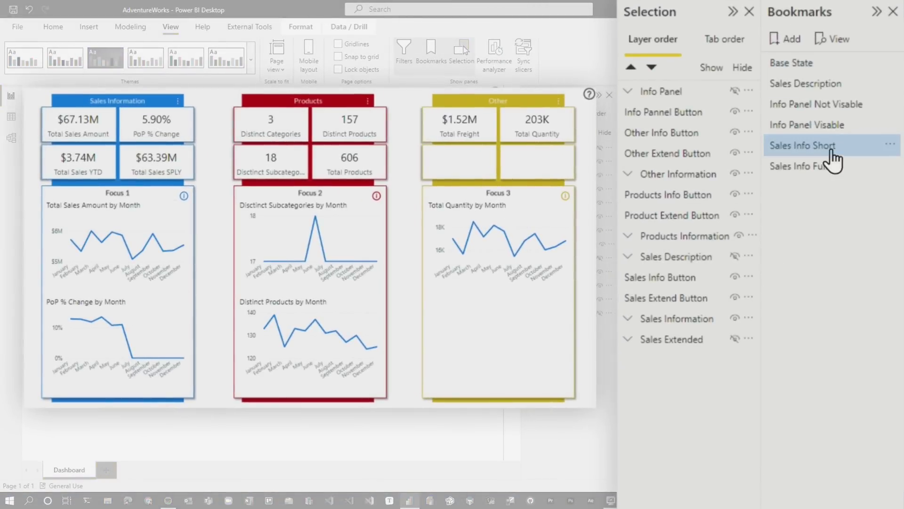
{"action": "left_click", "coordinate": [819, 169]}
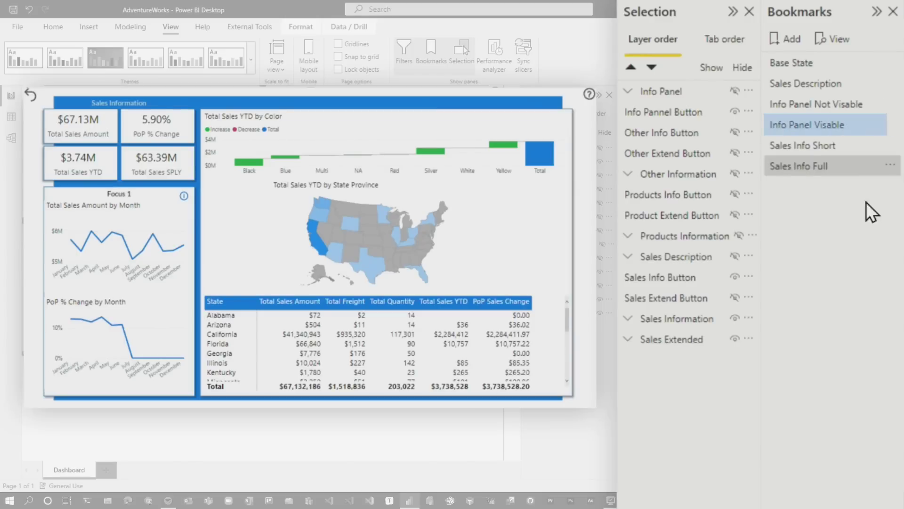
Apply the Info Panel Not Visable and Info Panel Visable bookmarks, then return to Base State
{"action": "left_click", "coordinate": [868, 112]}
{"action": "left_click", "coordinate": [811, 124]}
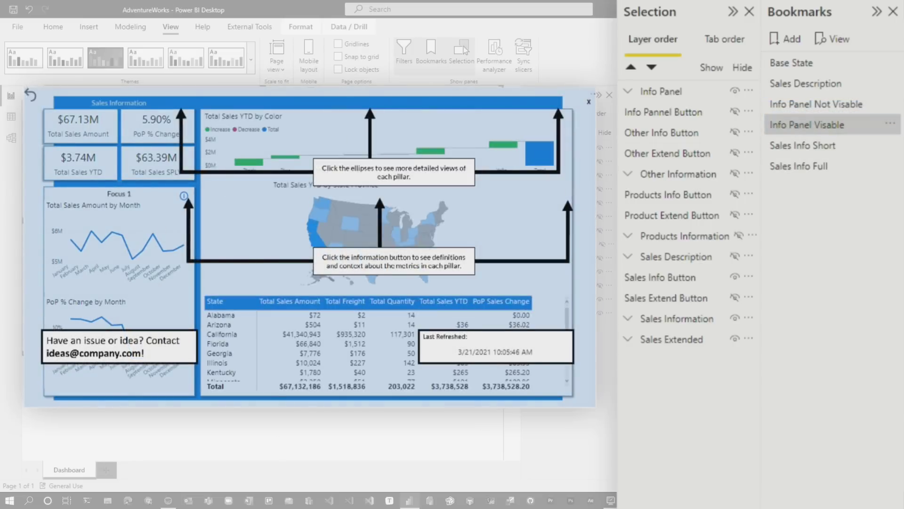
{"action": "left_click", "coordinate": [791, 64]}
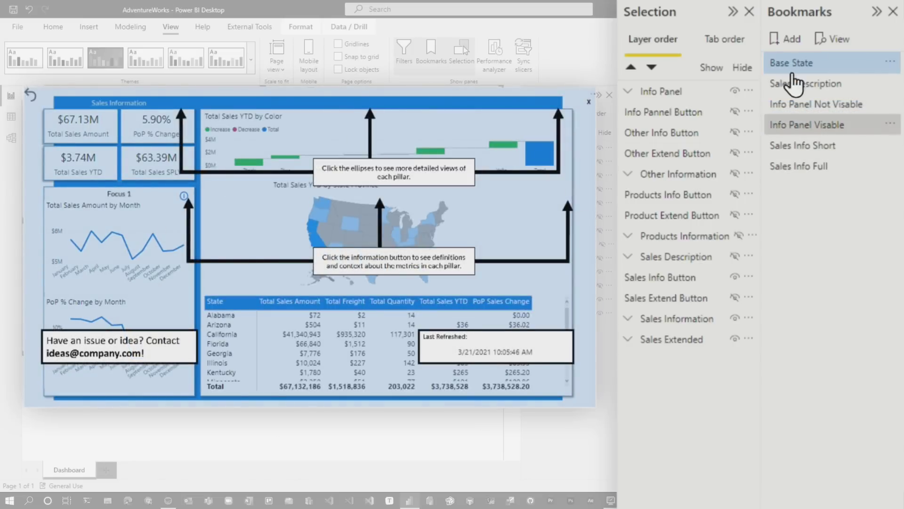
Preview the Sales Description bookmark, return to Base State, and hide the Sales Description layer
{"action": "left_click", "coordinate": [804, 85]}
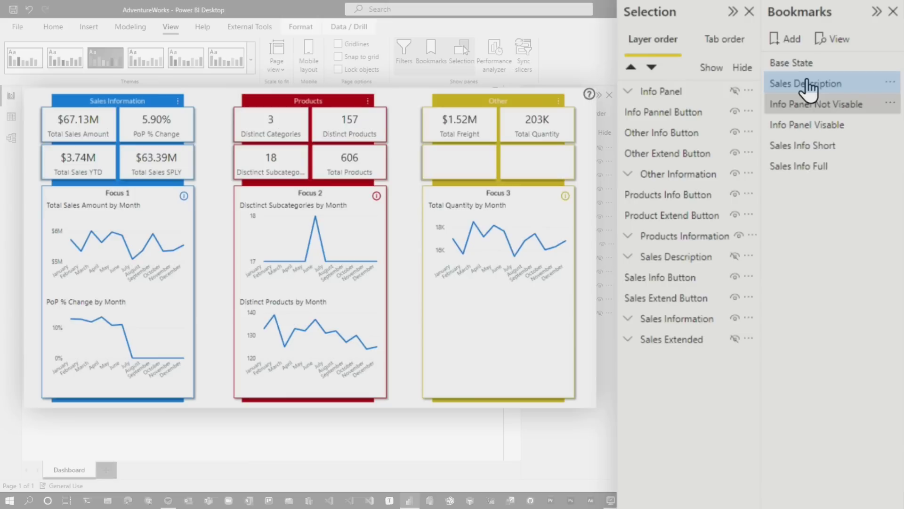
{"action": "left_click", "coordinate": [792, 63]}
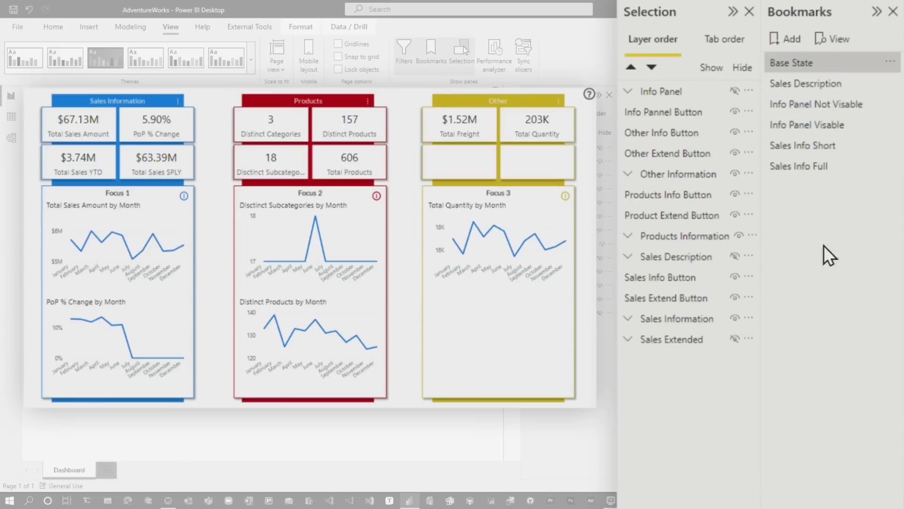
{"action": "left_click", "coordinate": [734, 256]}
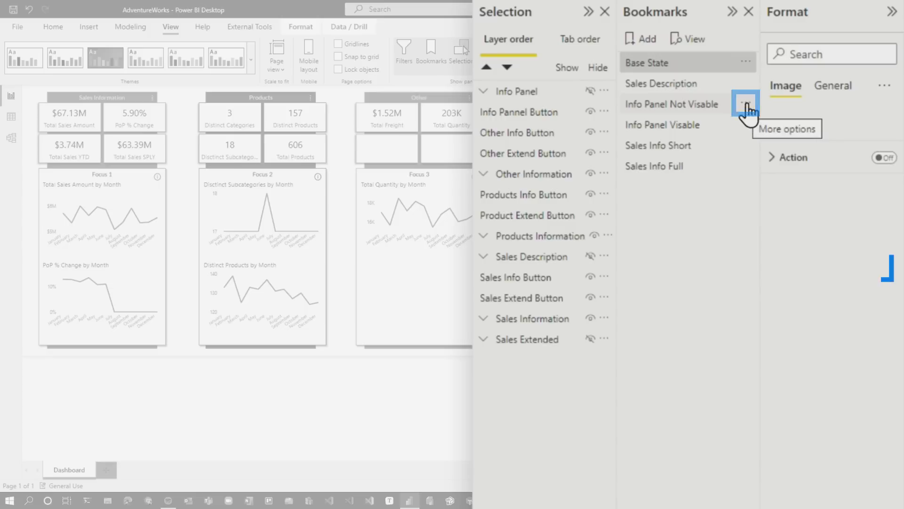
Confirm Info Panel Not Visable stores Display for Selected visuals, select the Info Panel group, apply Info Panel Visable
{"action": "left_click", "coordinate": [745, 107]}
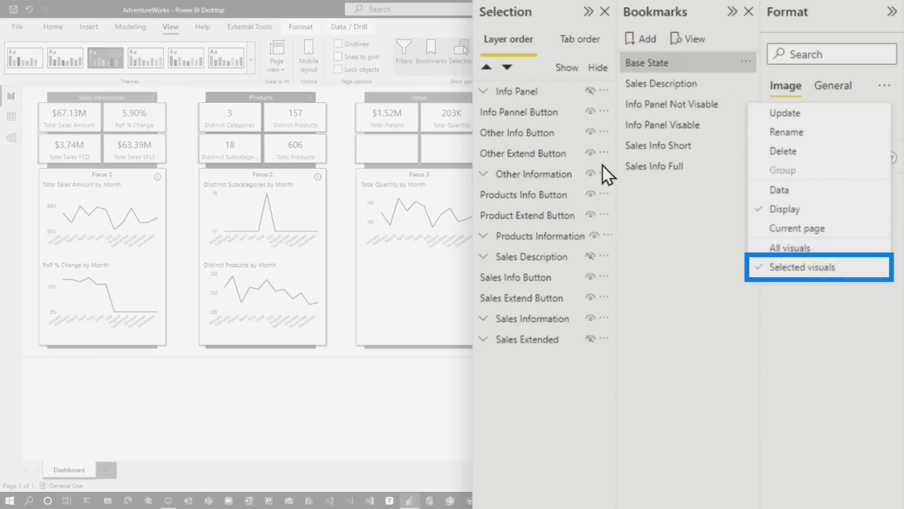
{"action": "left_click", "coordinate": [518, 91]}
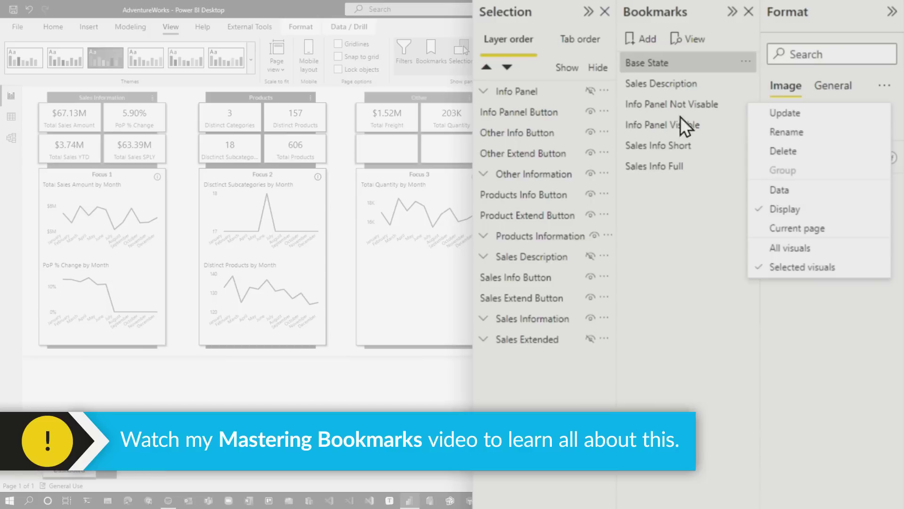
{"action": "left_click", "coordinate": [736, 125]}
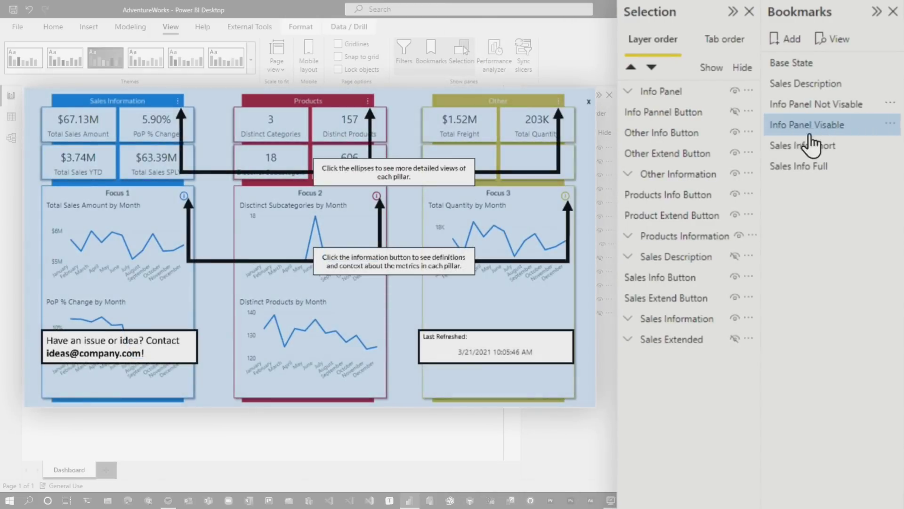
Apply Sales Info Full, then Info Panel Not Visable to clear the overlay from the expanded view
{"action": "left_click", "coordinate": [801, 169]}
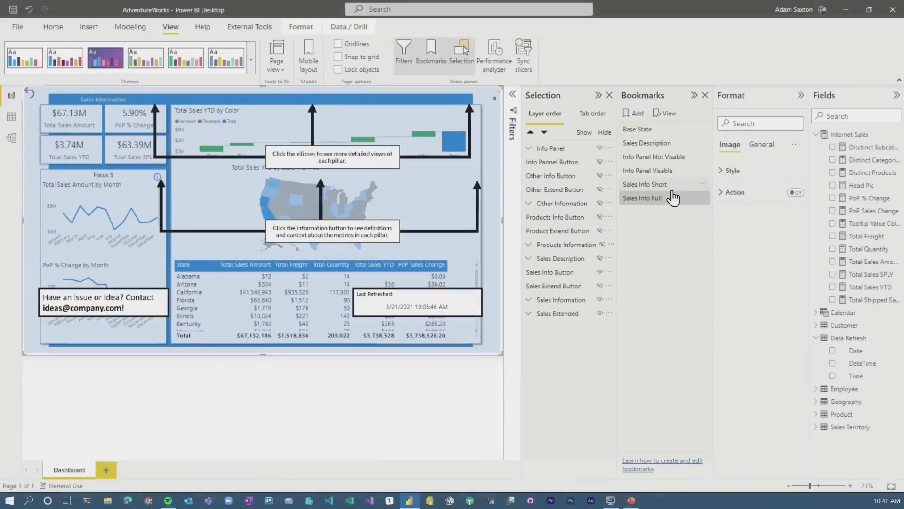
{"action": "left_click", "coordinate": [664, 157]}
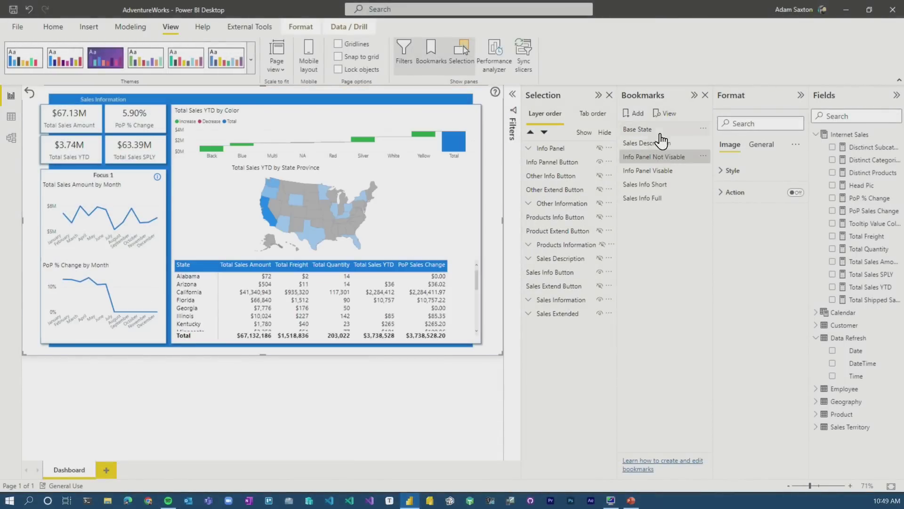